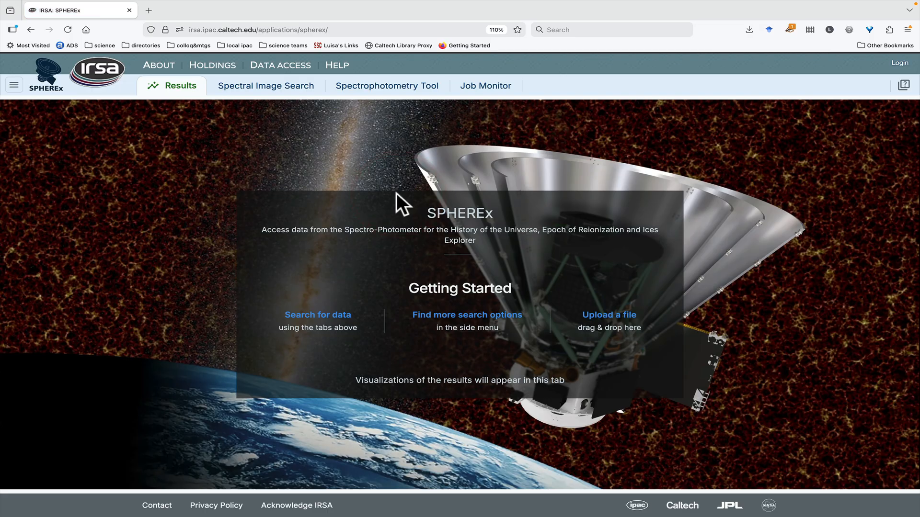
left_click(279, 86)
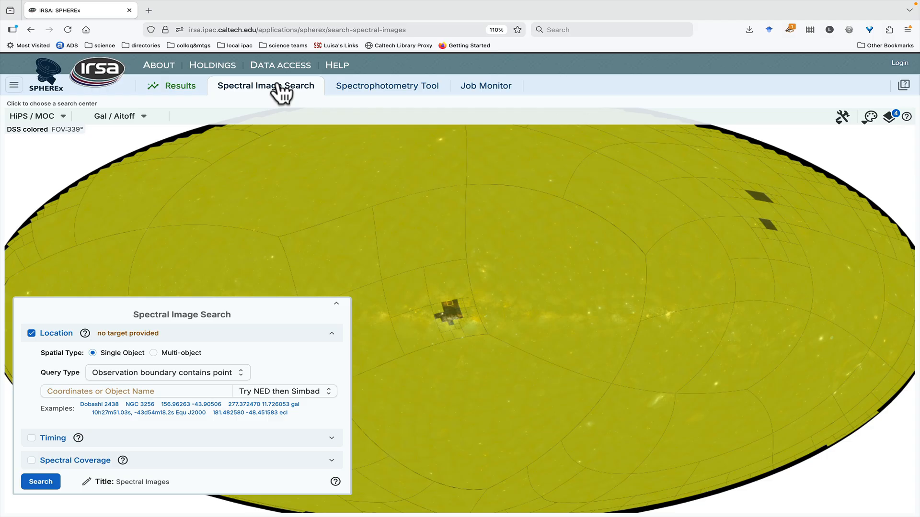
left_click(179, 392)
key("super+v")
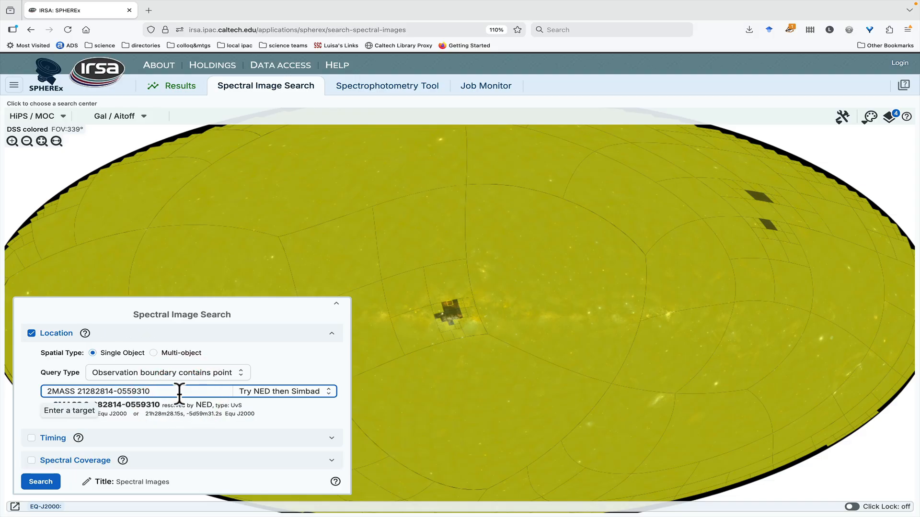
left_click(41, 481)
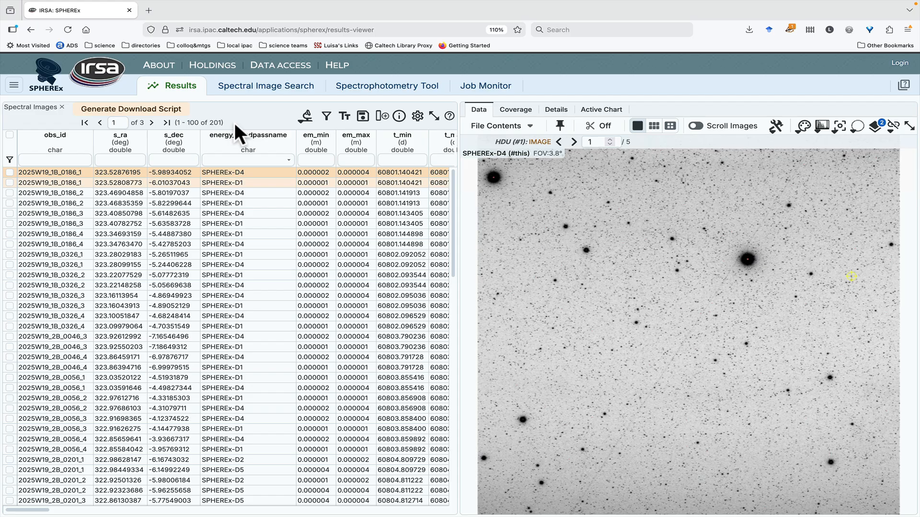
left_click(351, 92)
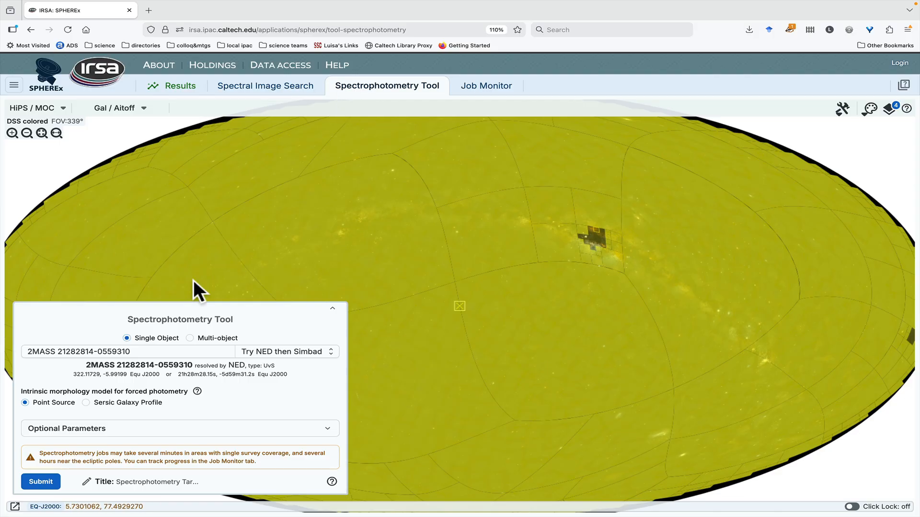
left_click(87, 403)
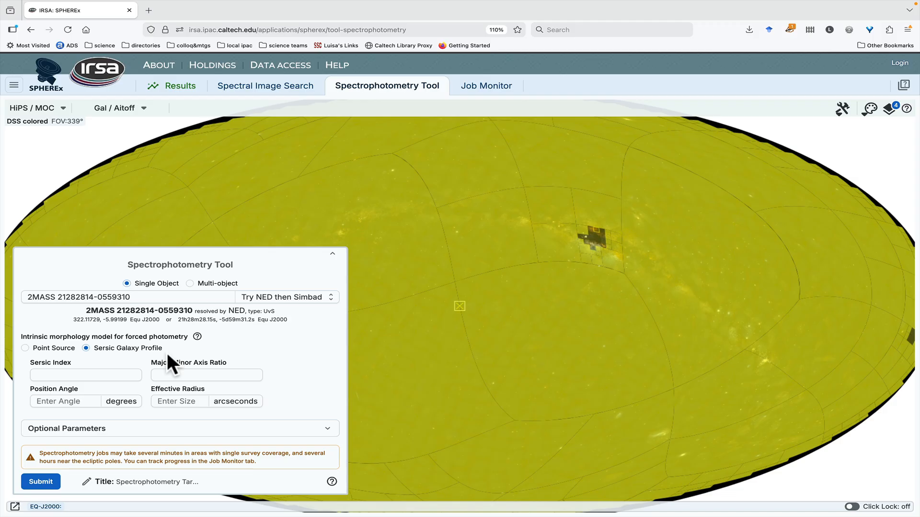
left_click(26, 348)
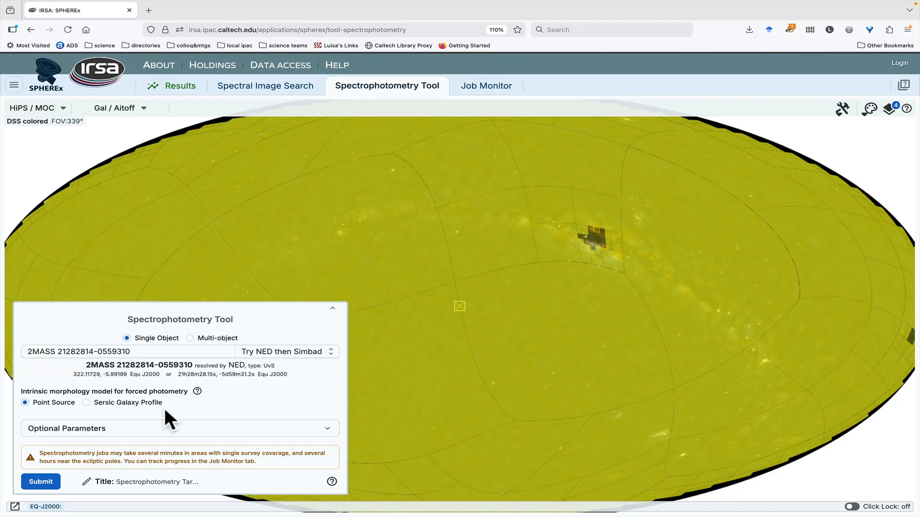
left_click(49, 483)
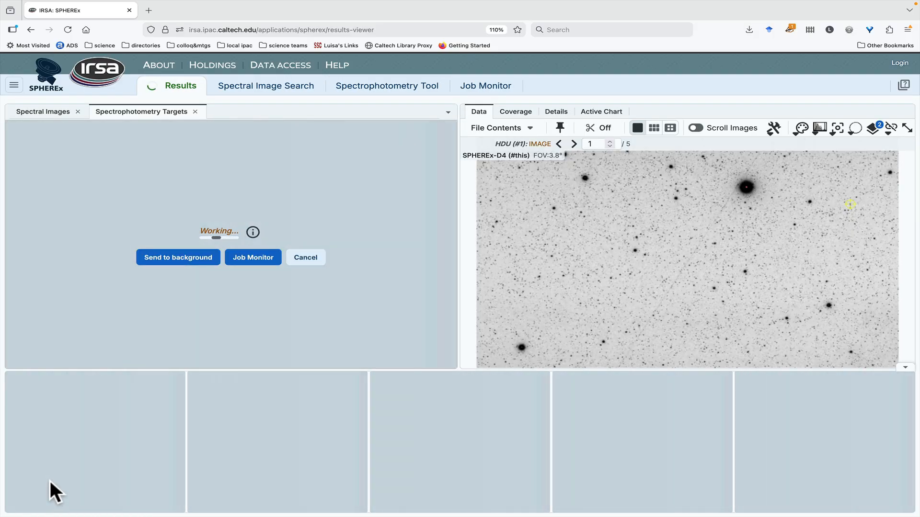
left_click(501, 85)
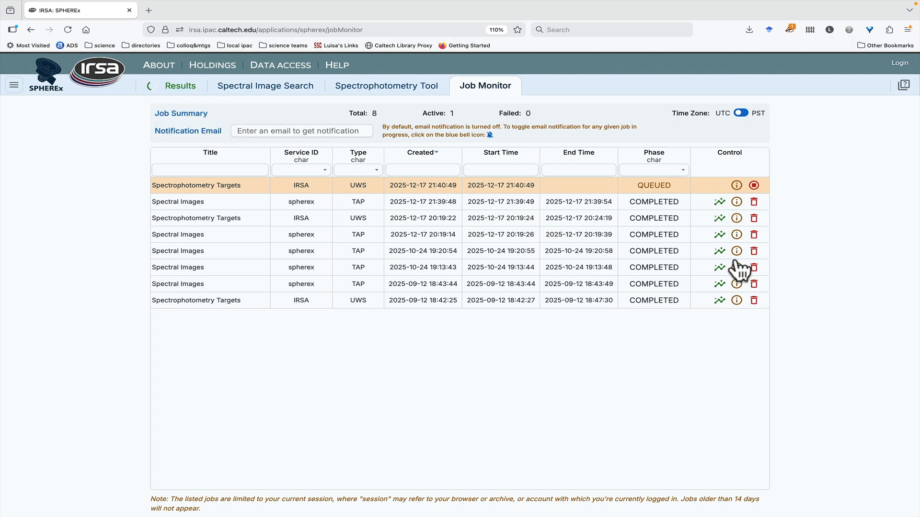
left_click(720, 219)
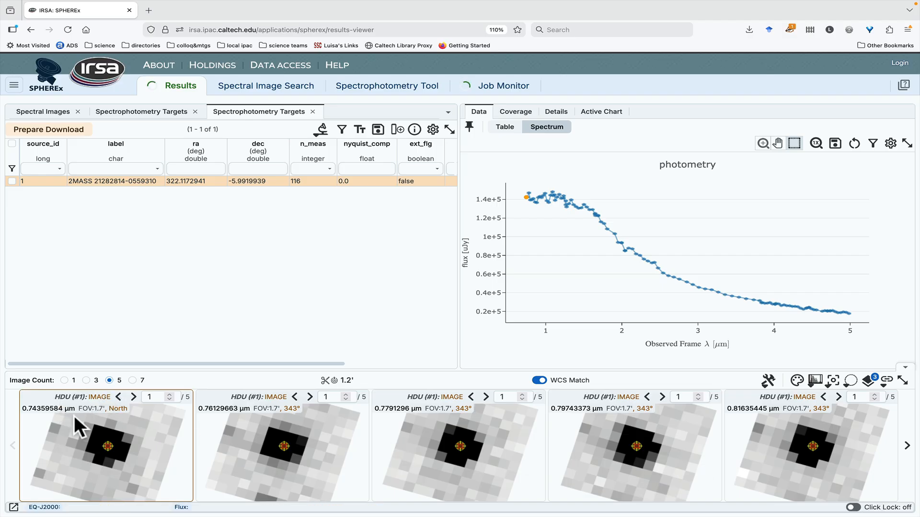
mouse_move(74, 426)
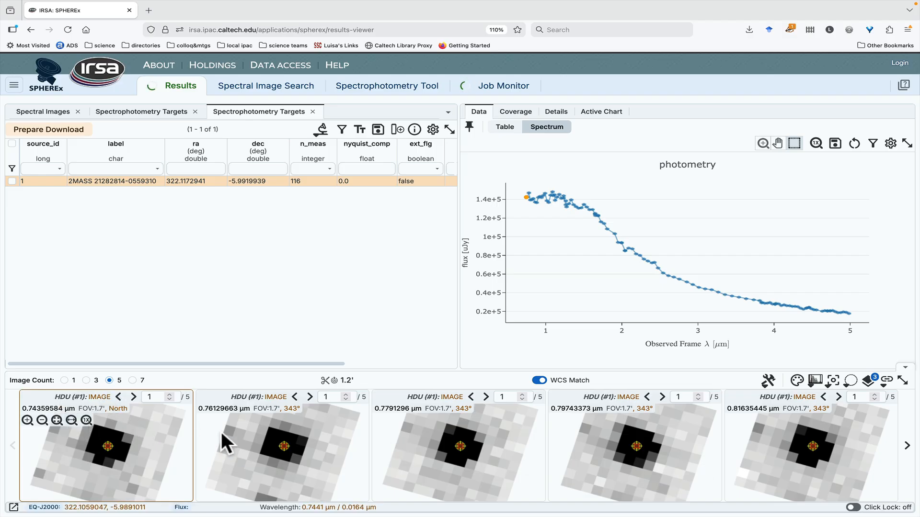
mouse_move(415, 438)
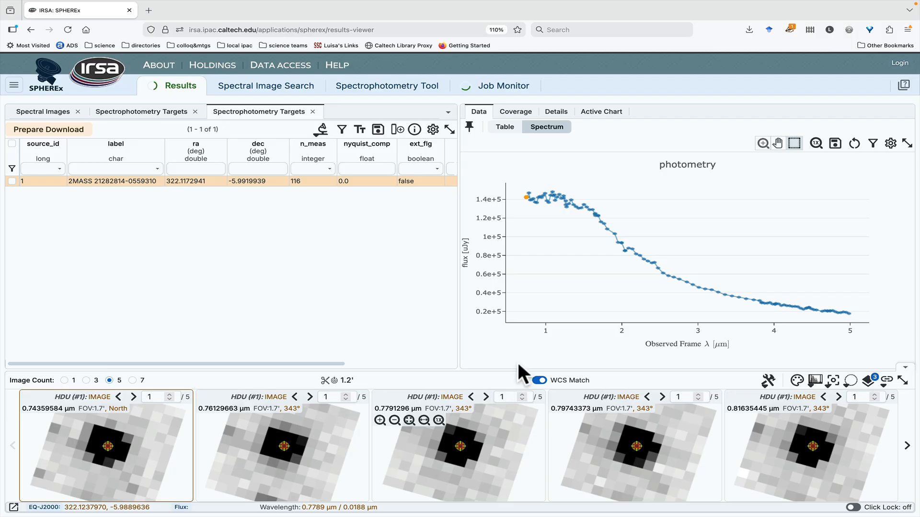
left_click(626, 251)
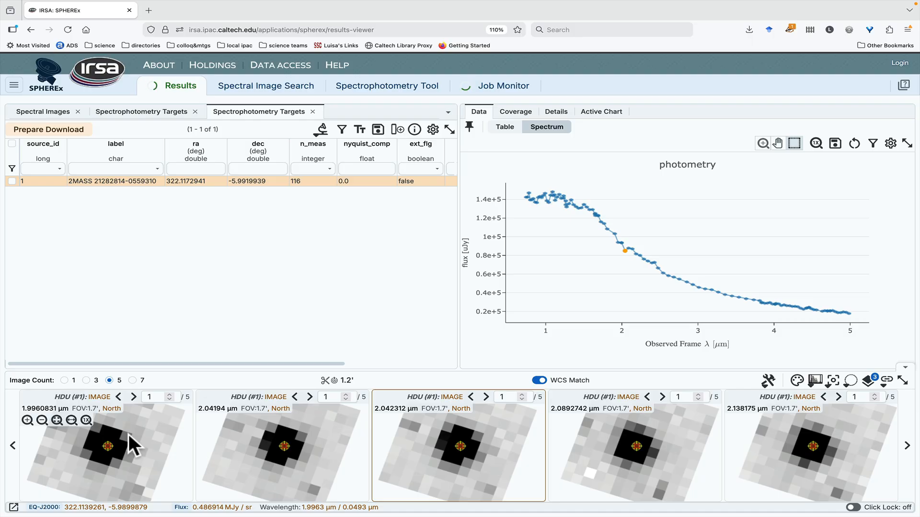
Enable the mask layer on the cutouts, show all bit flags except SOURCE, and move the layers dialog clear of the spectrum.
left_click(869, 382)
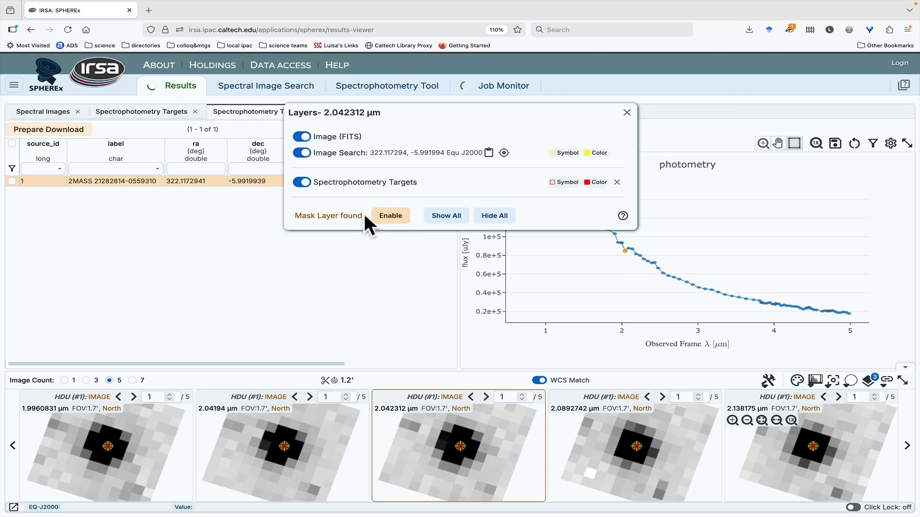
left_click(390, 216)
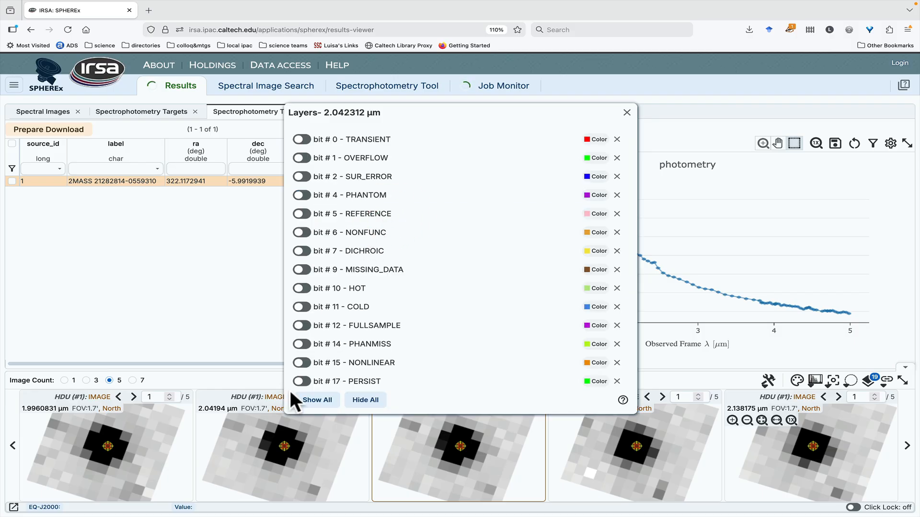
left_click(313, 401)
scroll(367, 341, "down", 3)
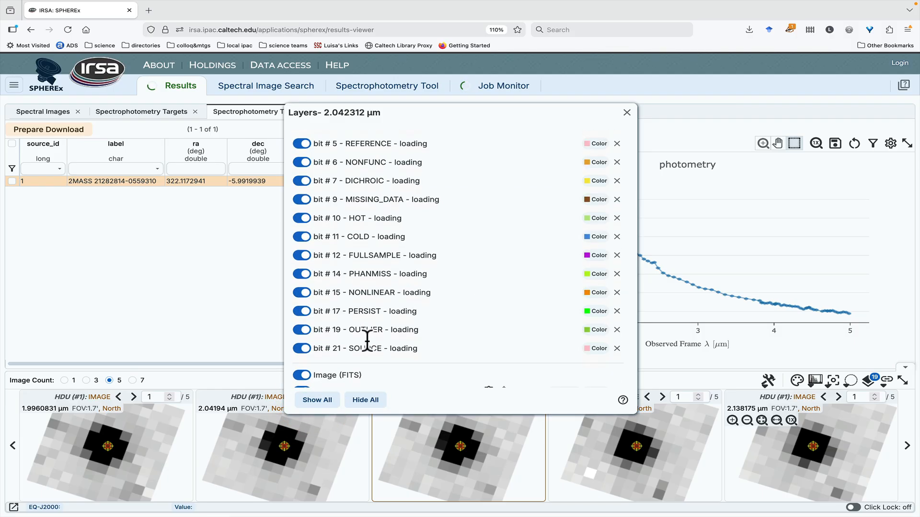
scroll(367, 341, "down", 2)
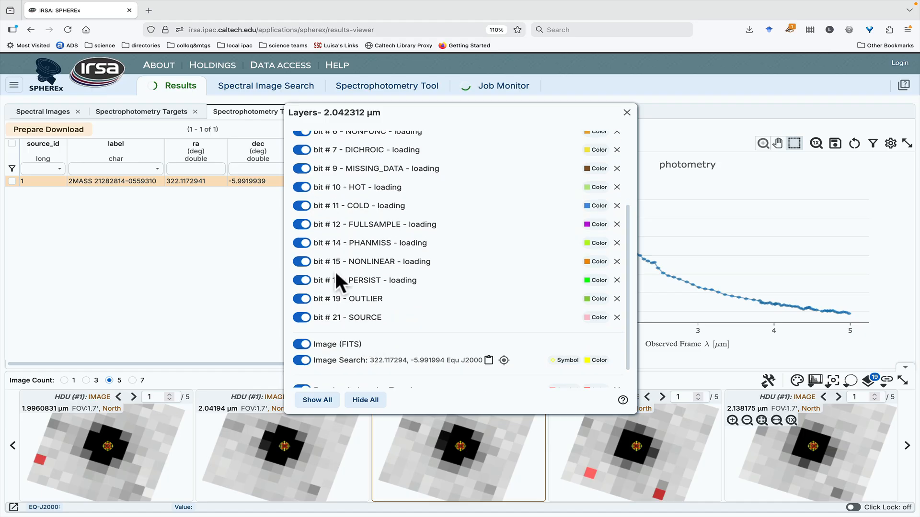
left_click(301, 318)
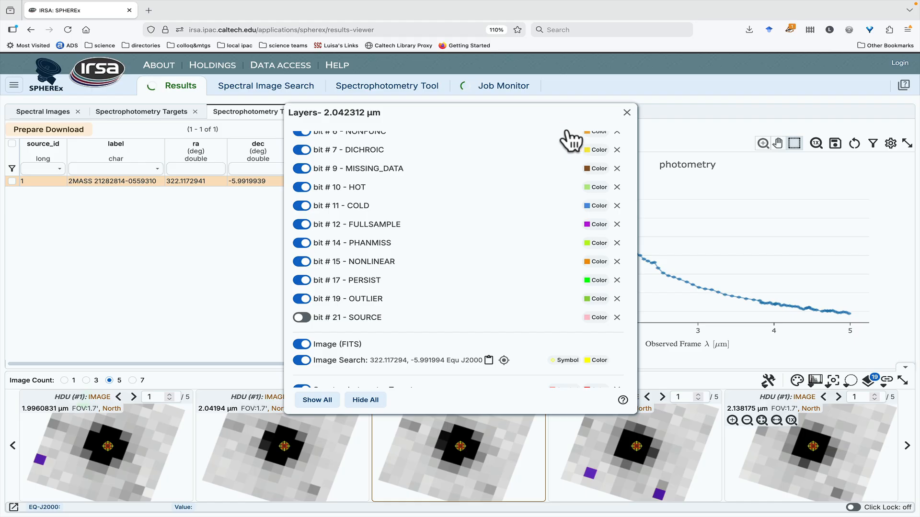
left_click_drag(551, 115, 345, 104)
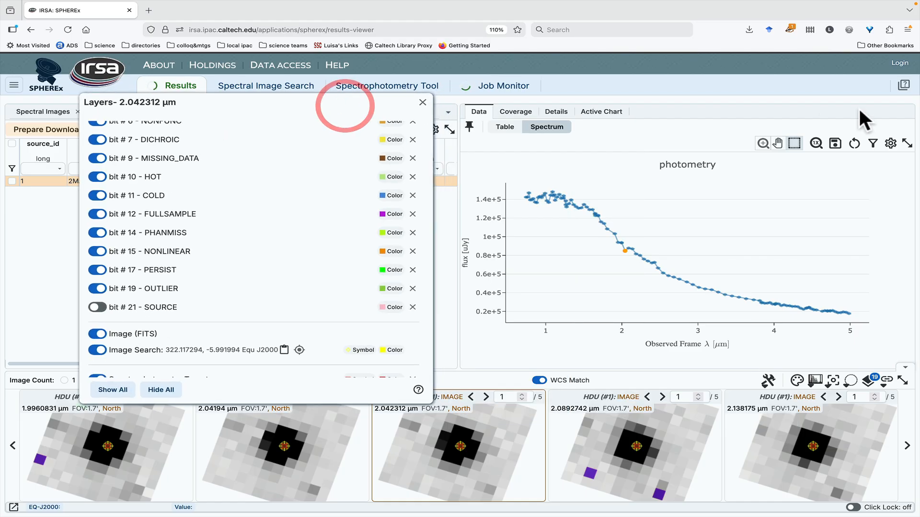
Look up the photometry flag definitions in the Outputs section of the online help's Spectrophotometry chapter.
left_click(904, 85)
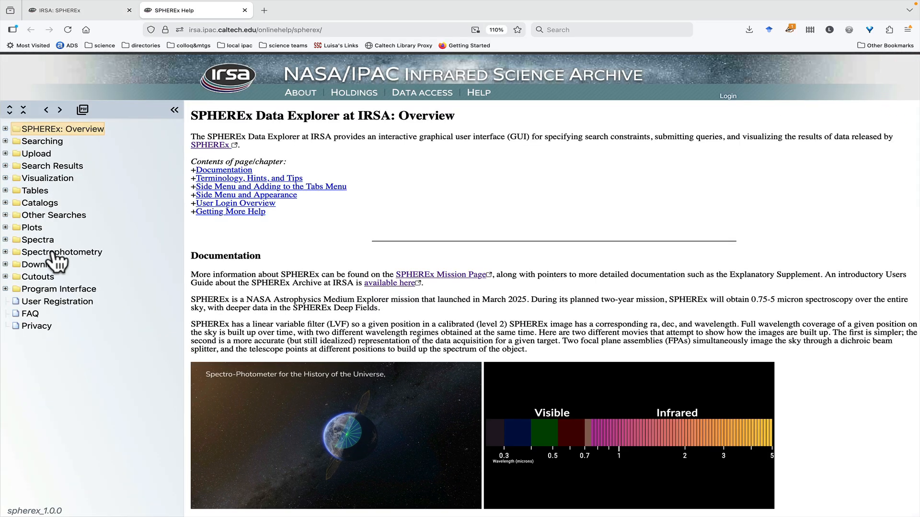
left_click(55, 253)
left_click(5, 252)
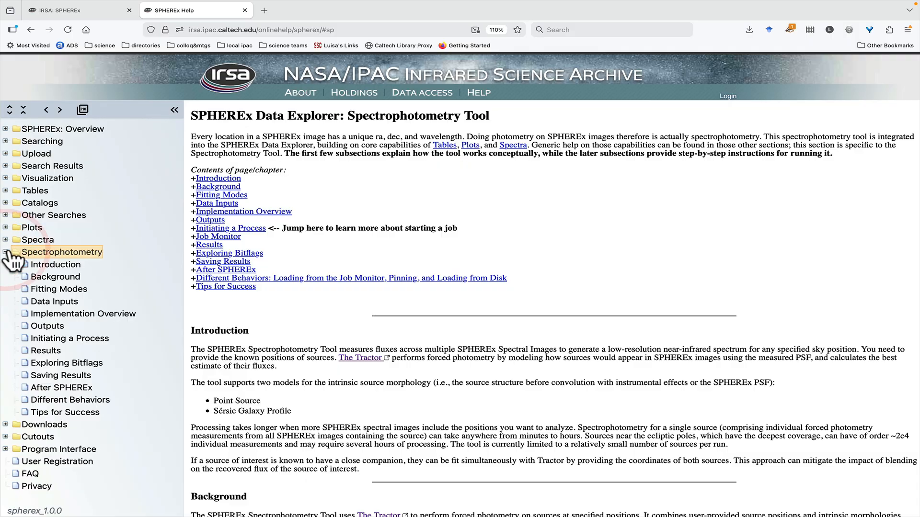
left_click(47, 326)
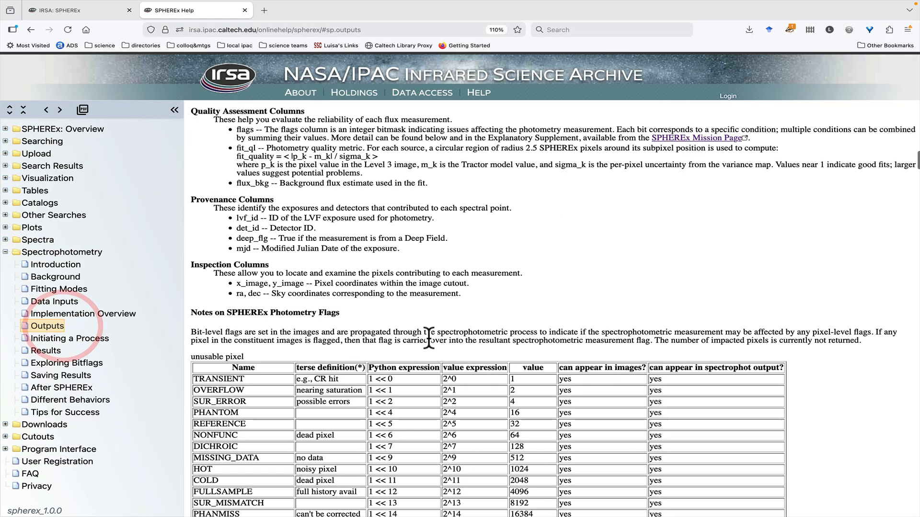
scroll(428, 336, "down", 3)
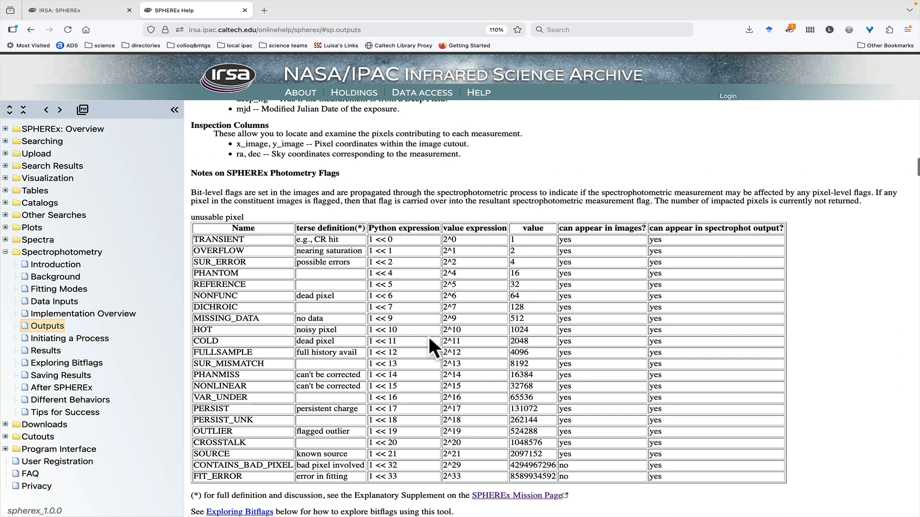
scroll(429, 339, "down", 2)
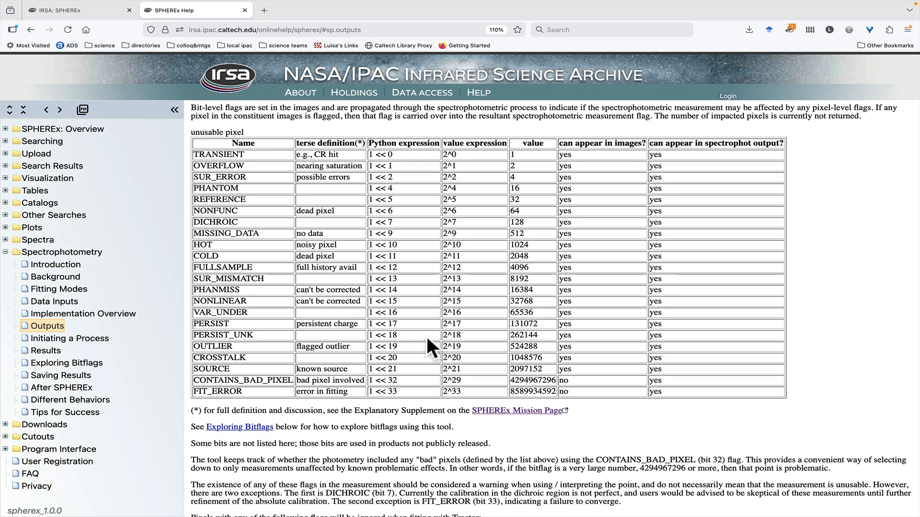
scroll(426, 336, "up", 1)
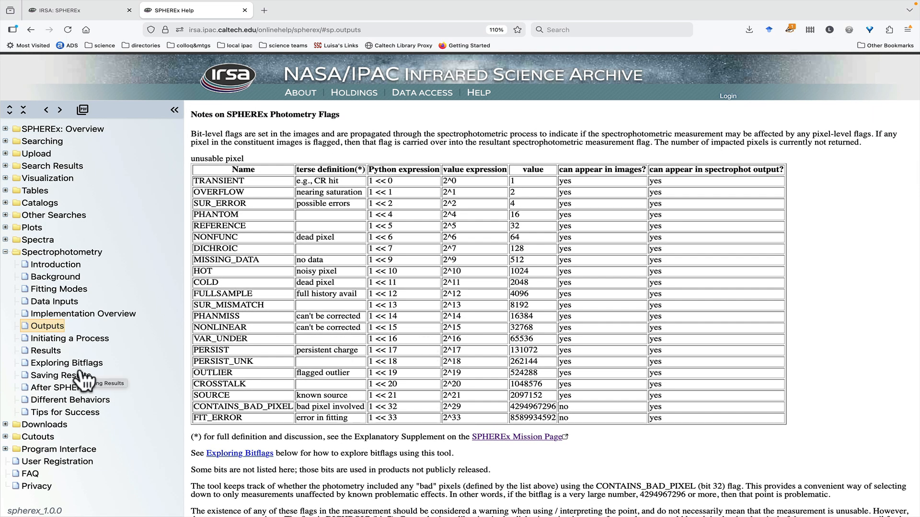
Return to the SPHEREx results and review the list of bit flag layers and their colors against the flagged cutout pixels.
left_click(73, 15)
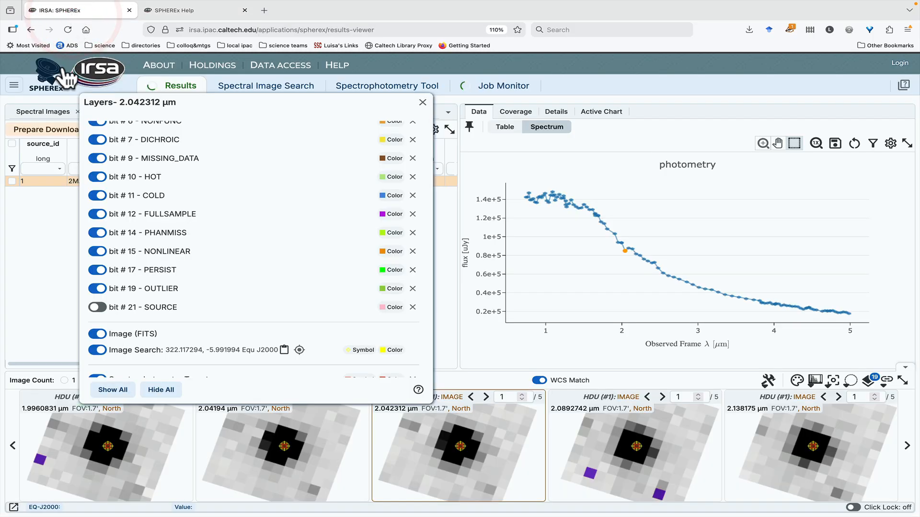
scroll(138, 216, "up", 5)
scroll(138, 216, "down", 4)
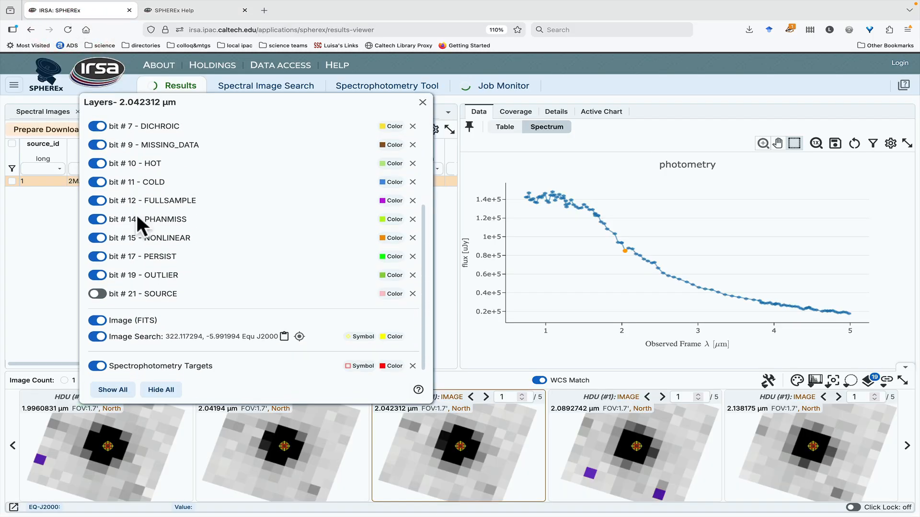
scroll(138, 227, "up", 4)
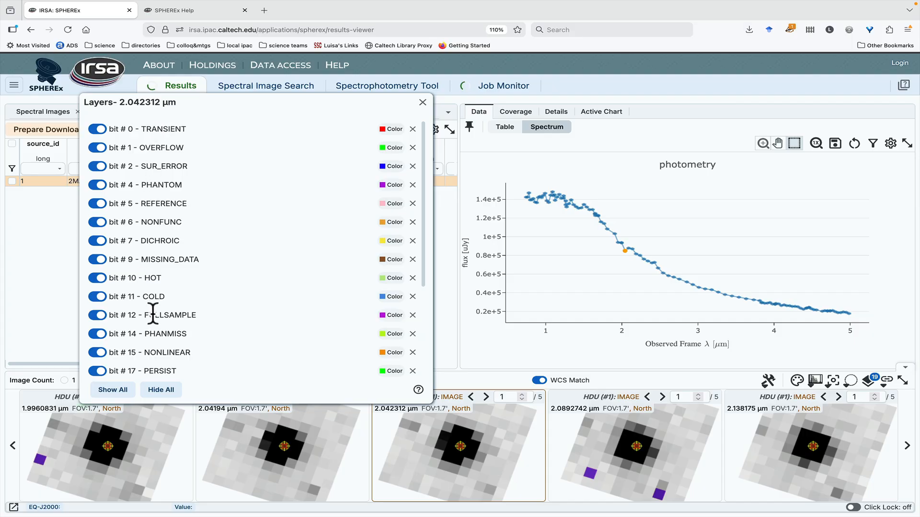
scroll(153, 311, "down", 3)
scroll(153, 312, "down", 1)
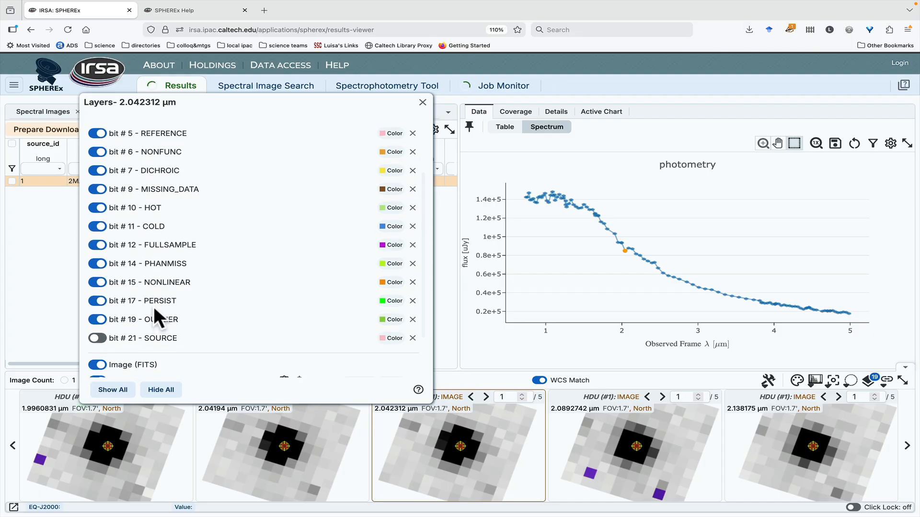
scroll(156, 307, "down", 2)
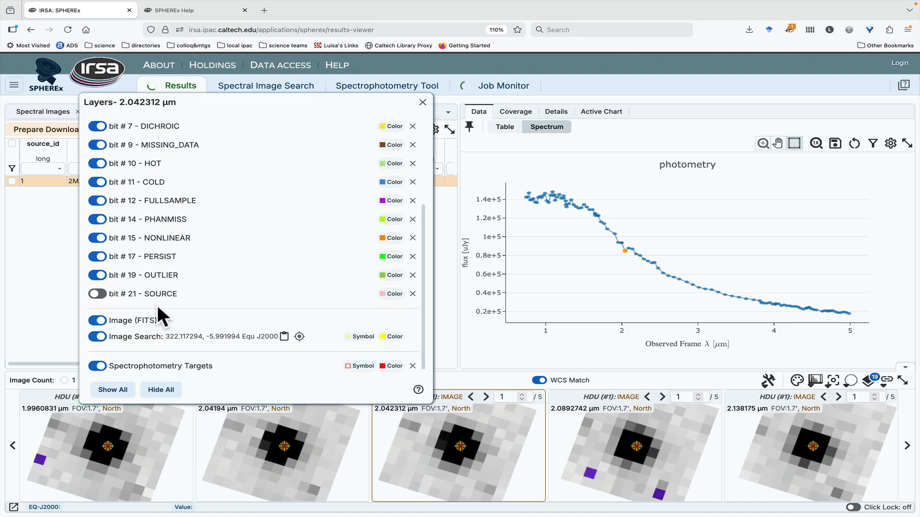
scroll(330, 227, "up", 5)
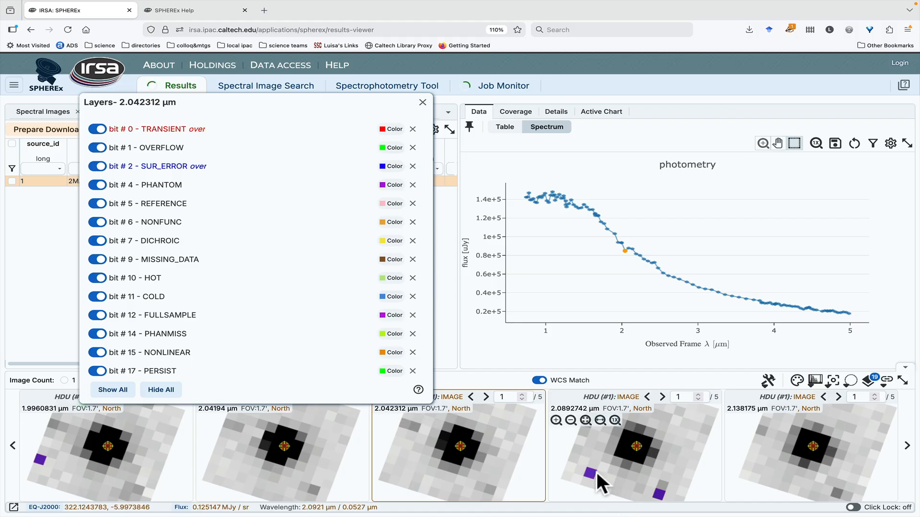
Select the spectrum point near 1.33 µm and inspect which bit flags mark the pixels in the neighboring cutouts.
left_click(570, 197)
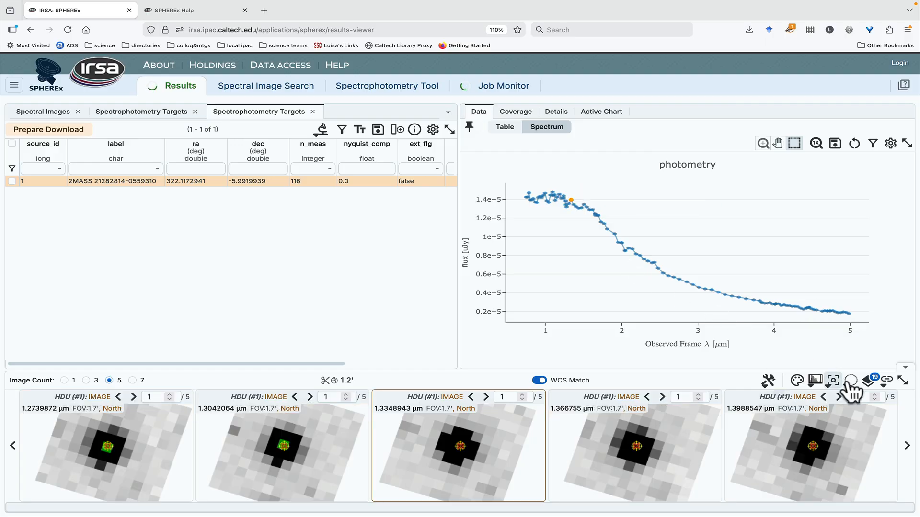
left_click(867, 382)
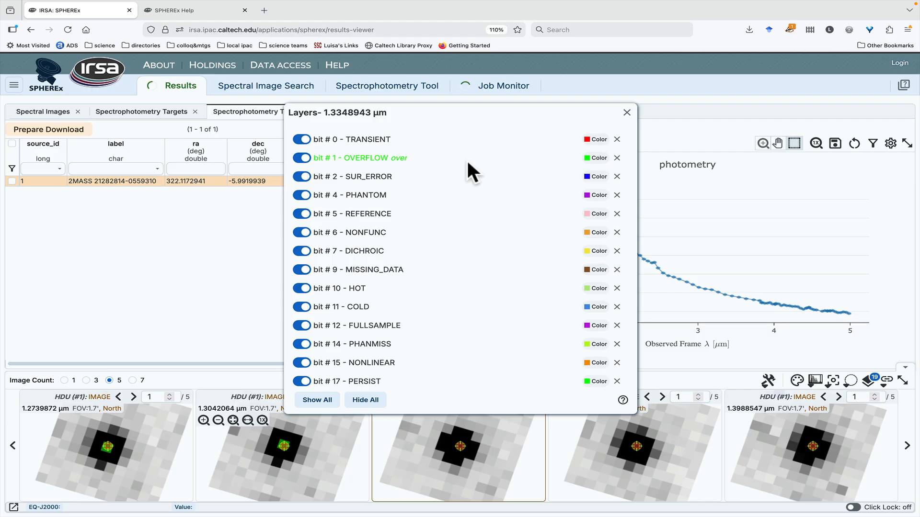
left_click_drag(410, 109, 176, 92)
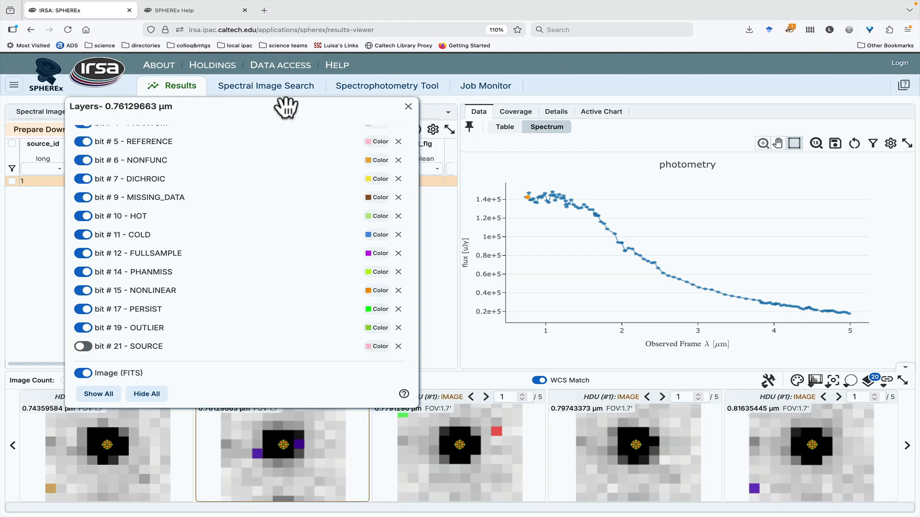
Return to the Spectrophotometry Tool, close the layers dialog, and switch to Multi-object mode to bring up the table upload.
left_click(391, 93)
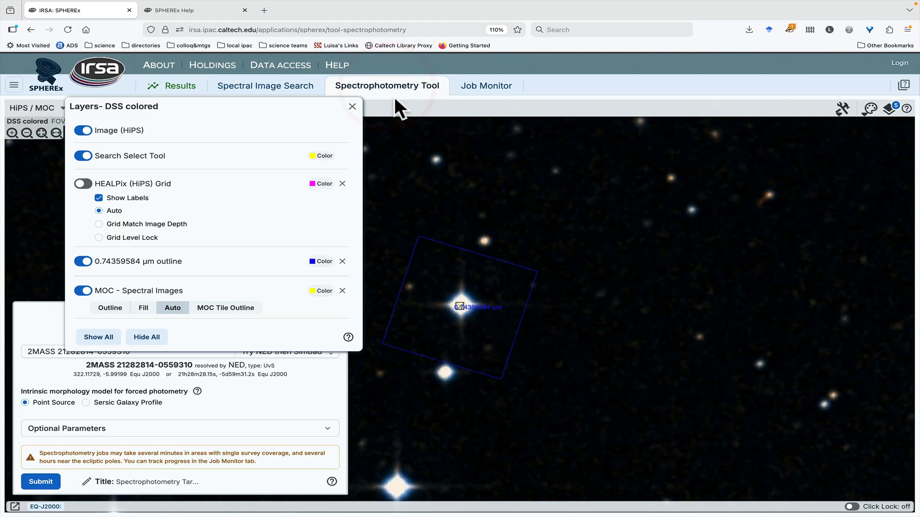
left_click(347, 101)
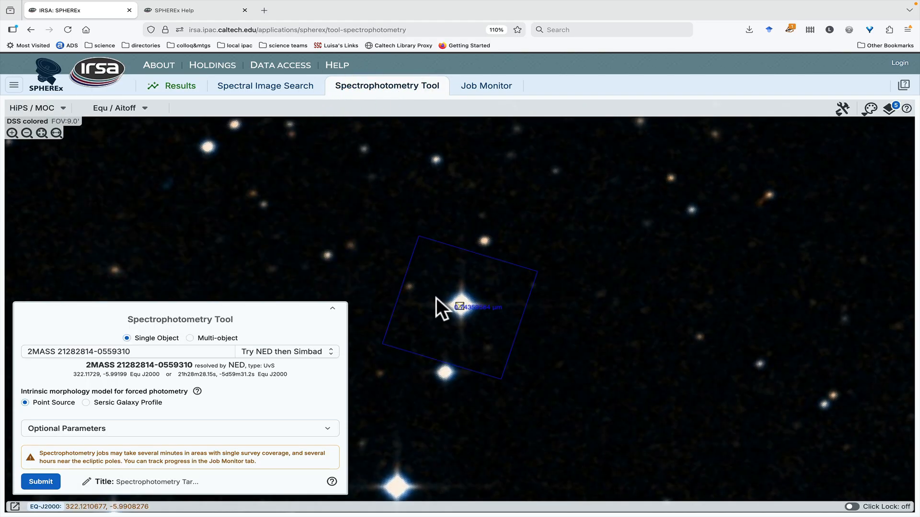
left_click(190, 337)
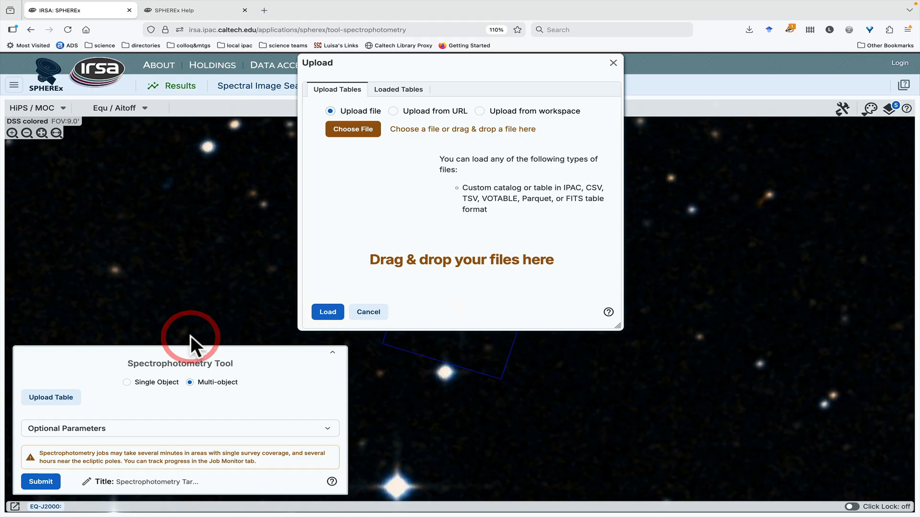